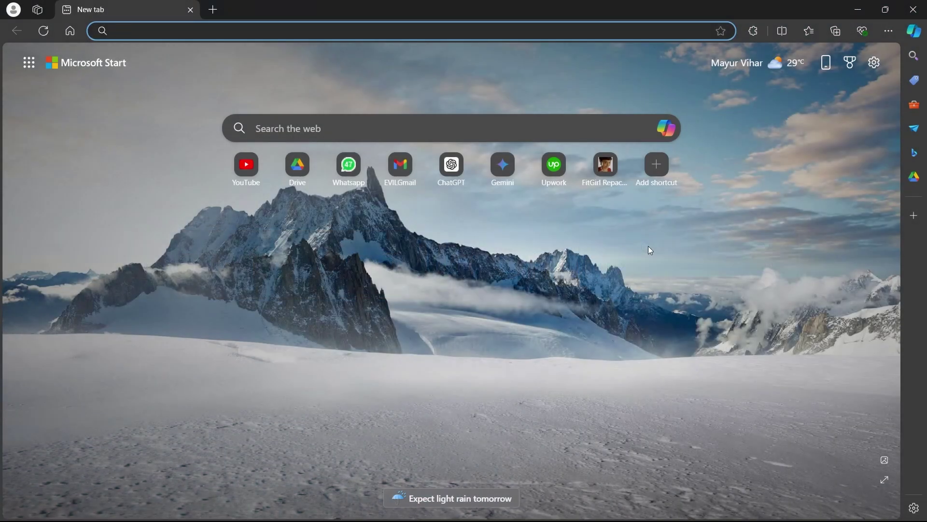
text(invideo)
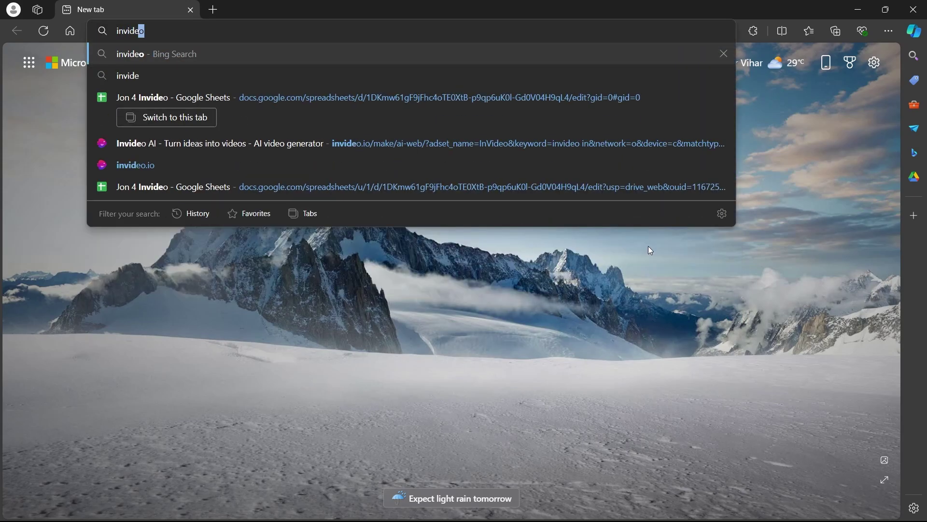
- Search Bing for 'invideo' and open the invideo AI homepage
key(Return)
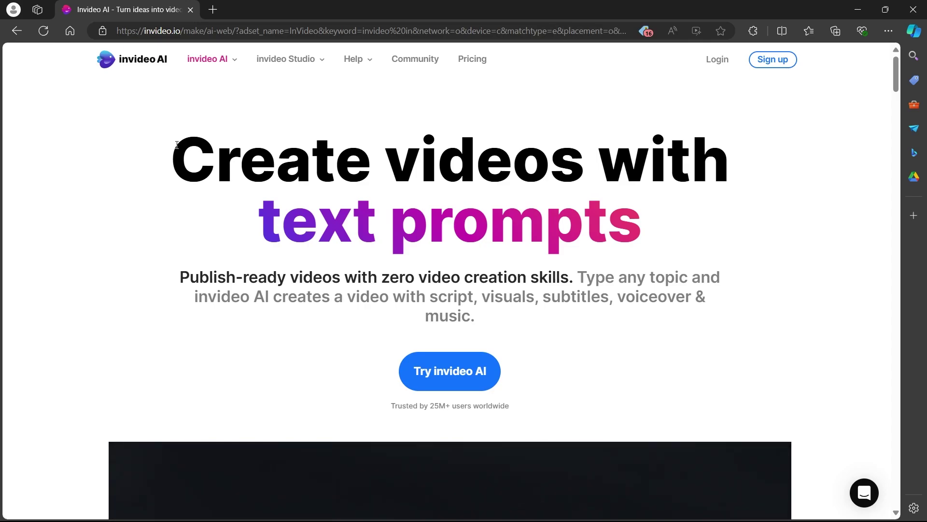
drag(176, 144, 665, 276)
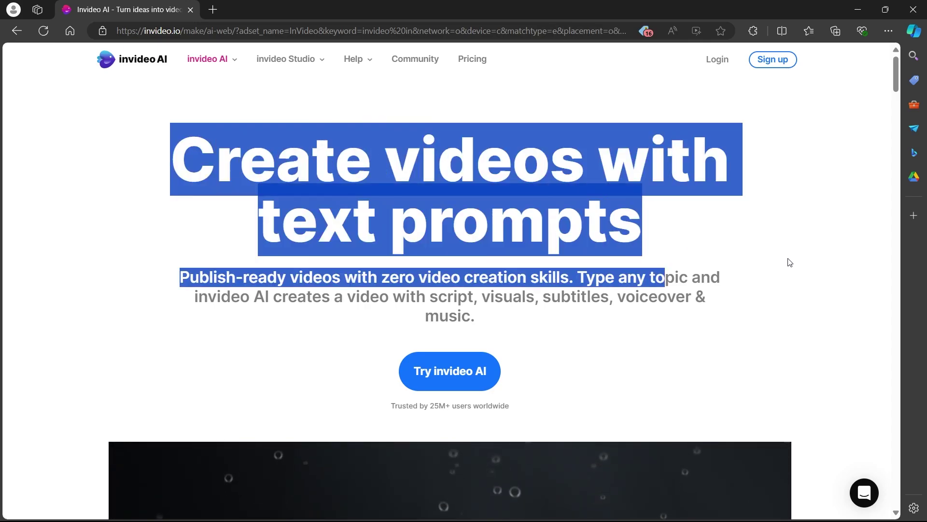
scroll(789, 262, down, 5)
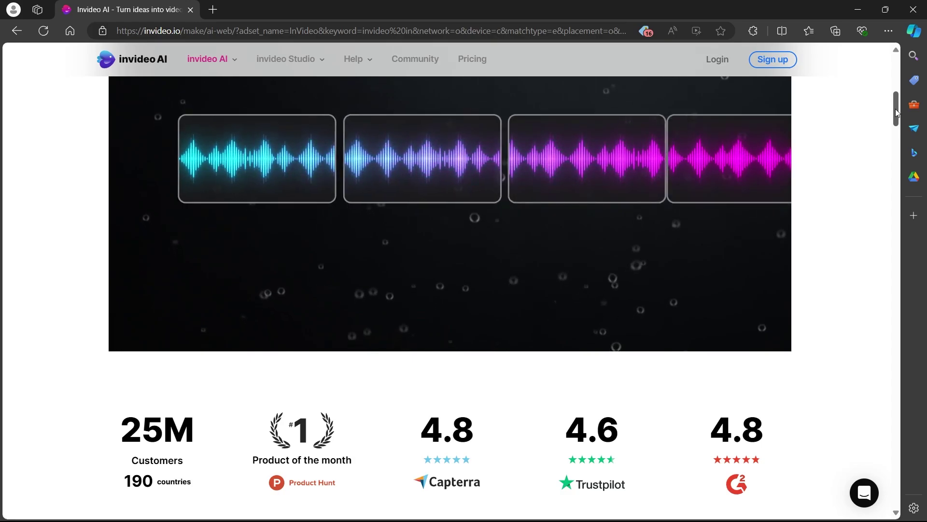
mouse_move(896, 110)
mouse_down()
mouse_move(892, 397)
mouse_move(895, 69)
mouse_up()
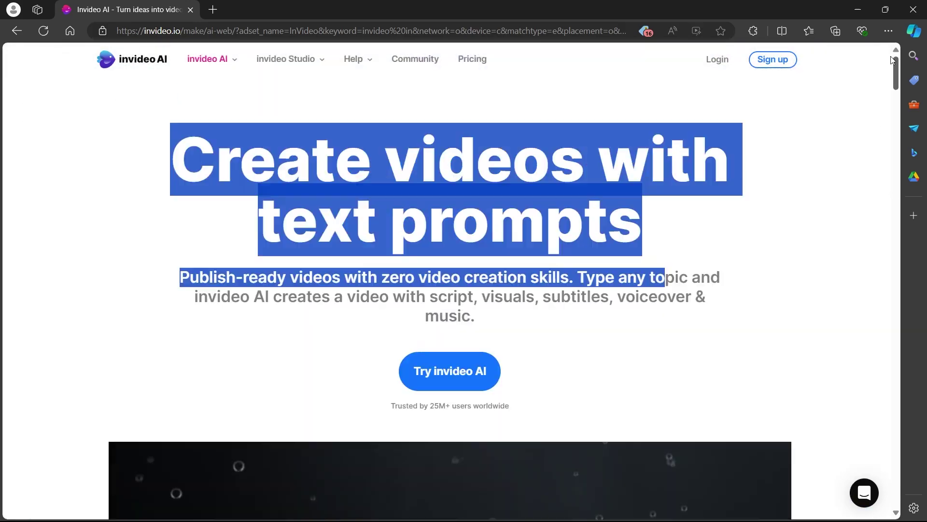
- Sign up for invideo AI with an email address to receive a login code
click(779, 64)
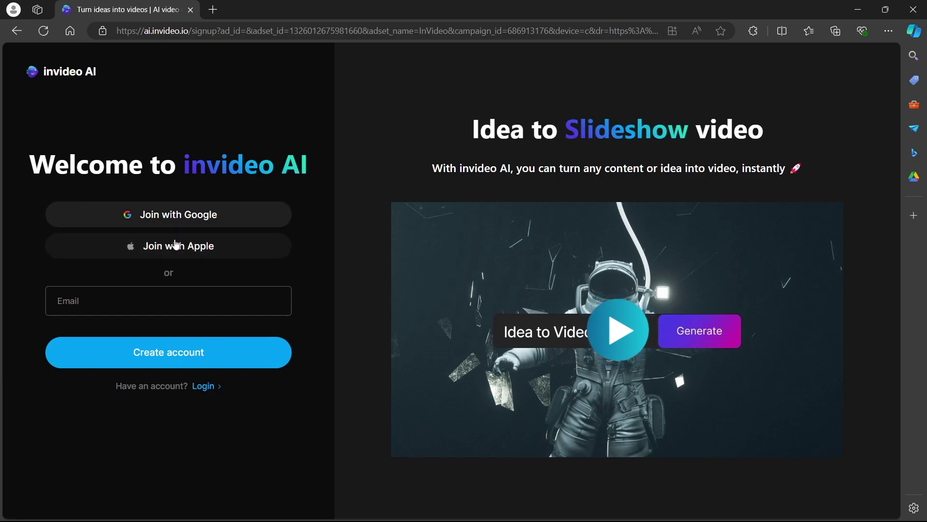
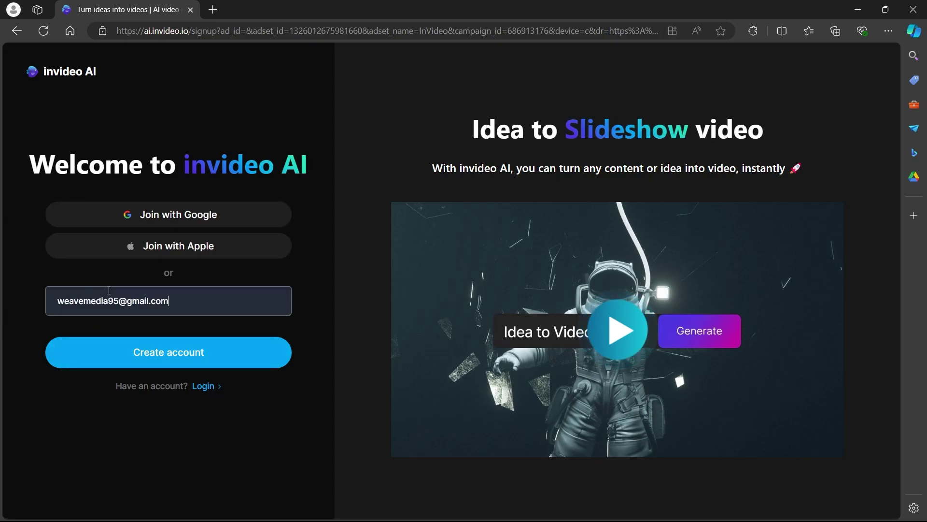
click(177, 356)
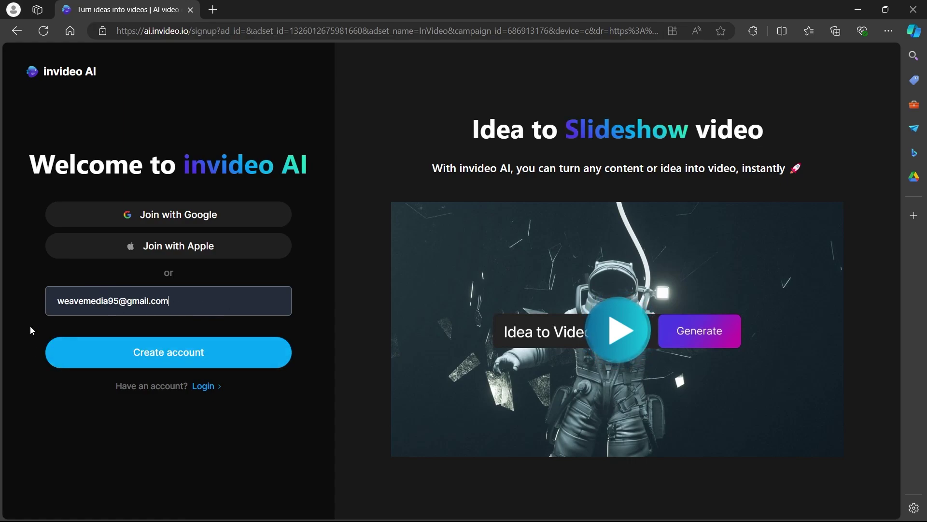
click(177, 357)
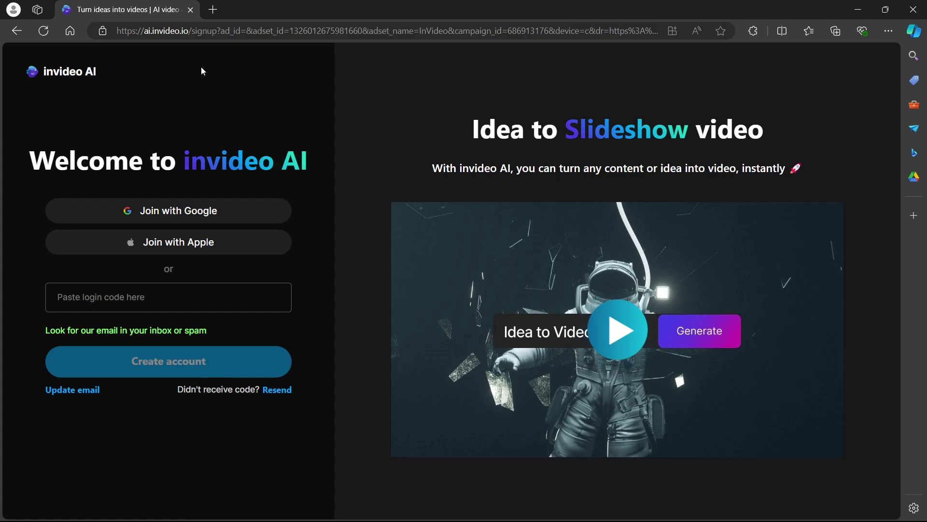
click(213, 9)
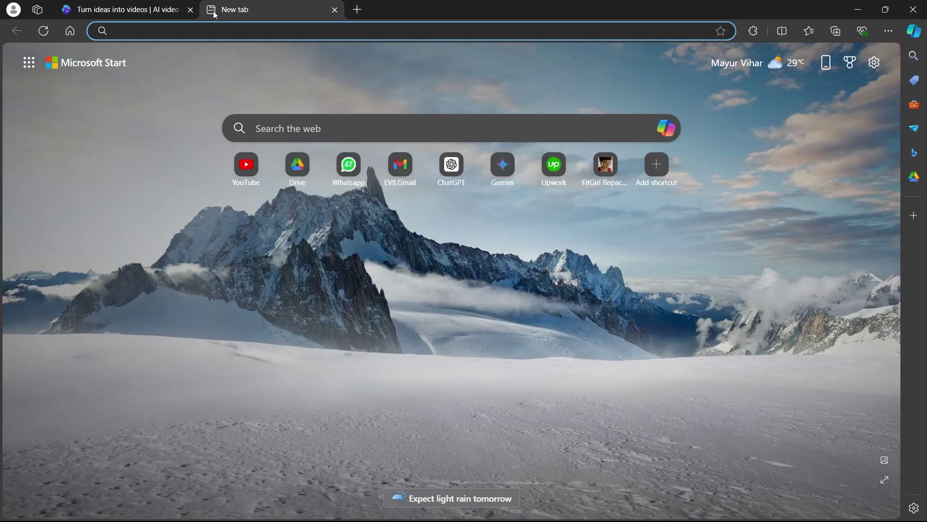
text(gmail)
key(Return)
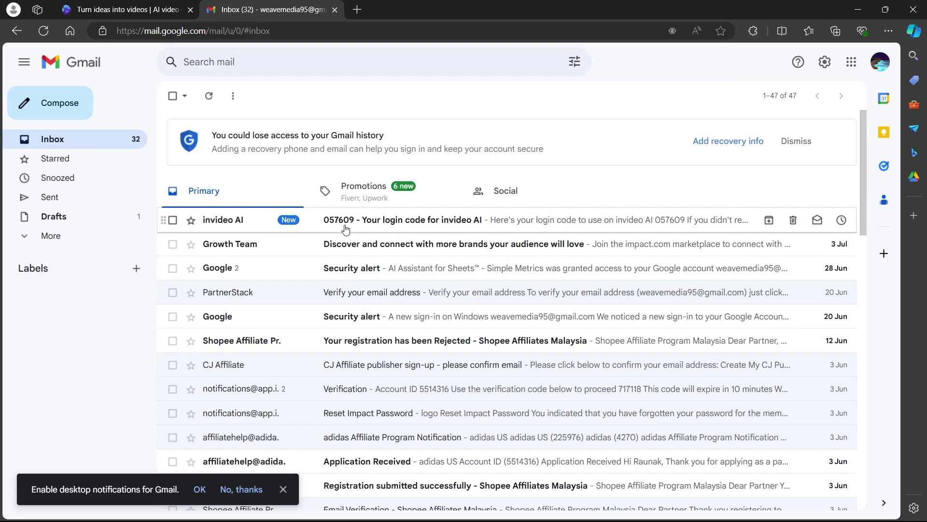
click(345, 225)
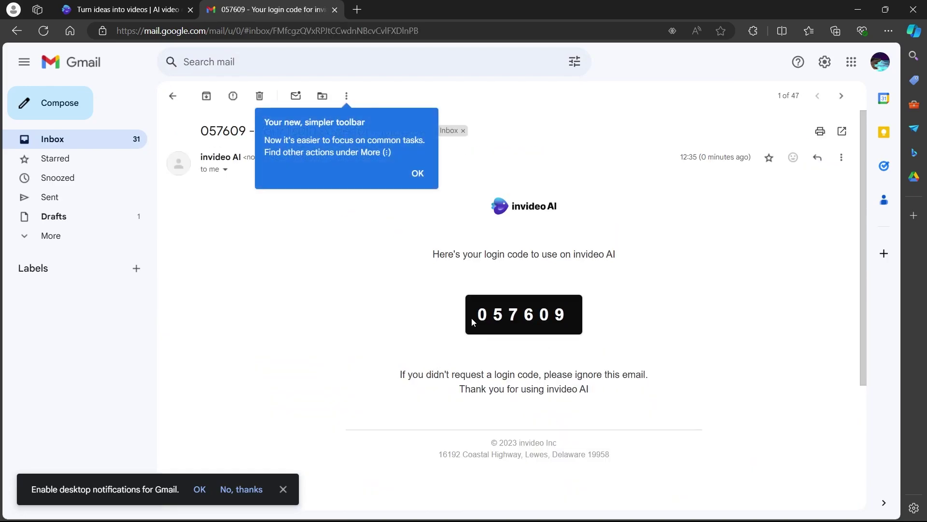
click(127, 10)
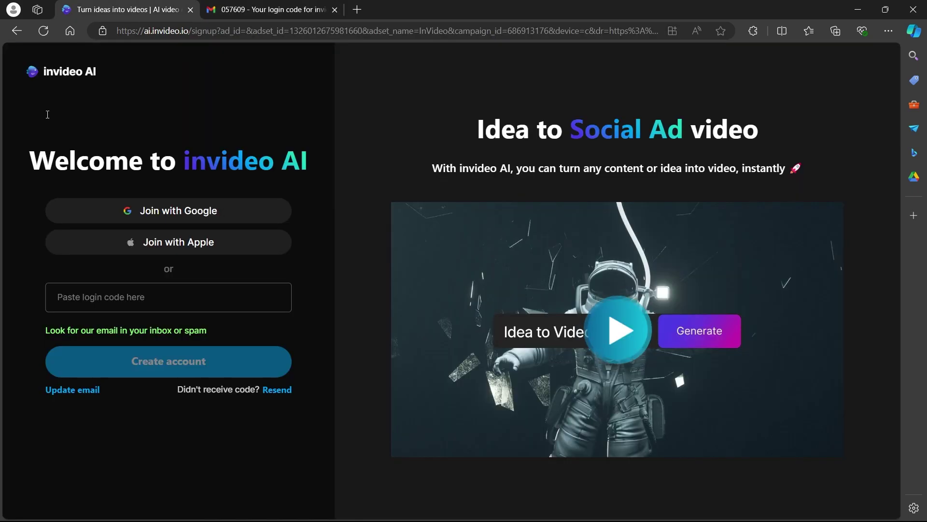
click(121, 299)
key(ctrl+v)
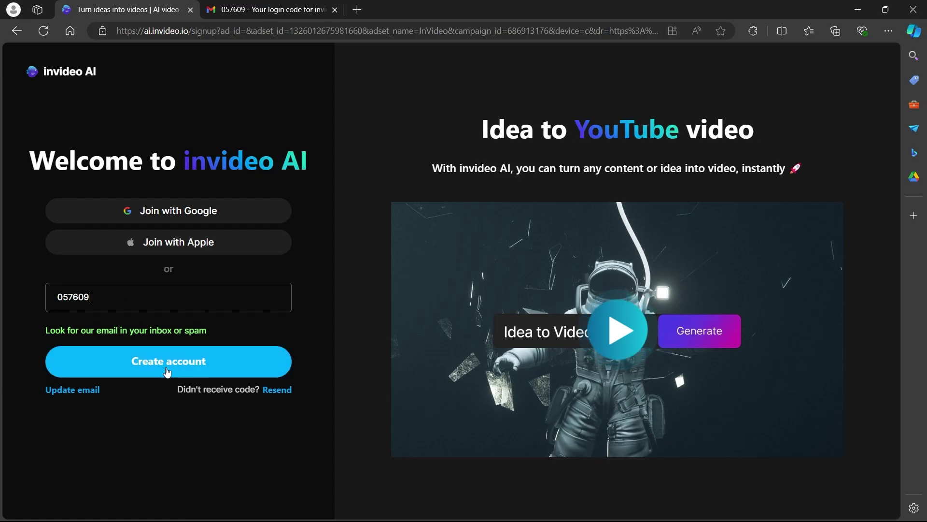
click(165, 362)
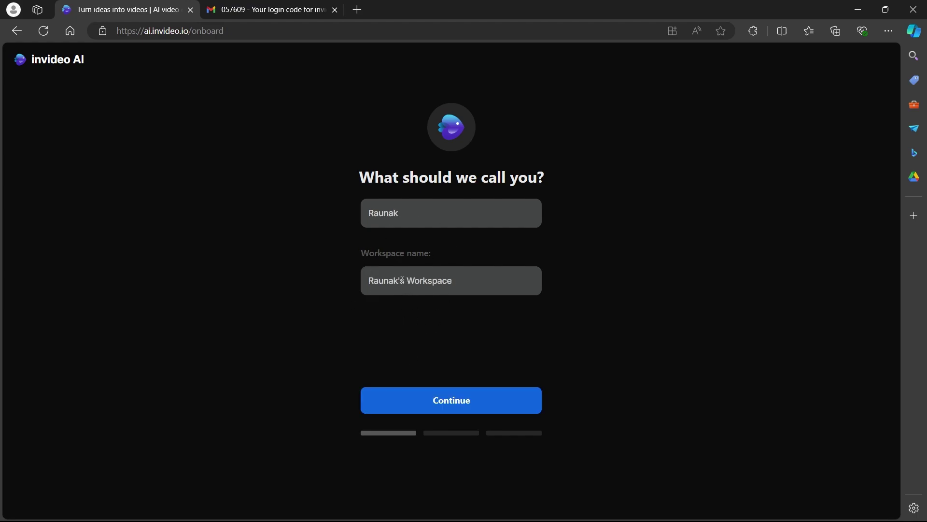
- Accept the suggested name and workspace, and pick YouTube as the discovery source
click(464, 400)
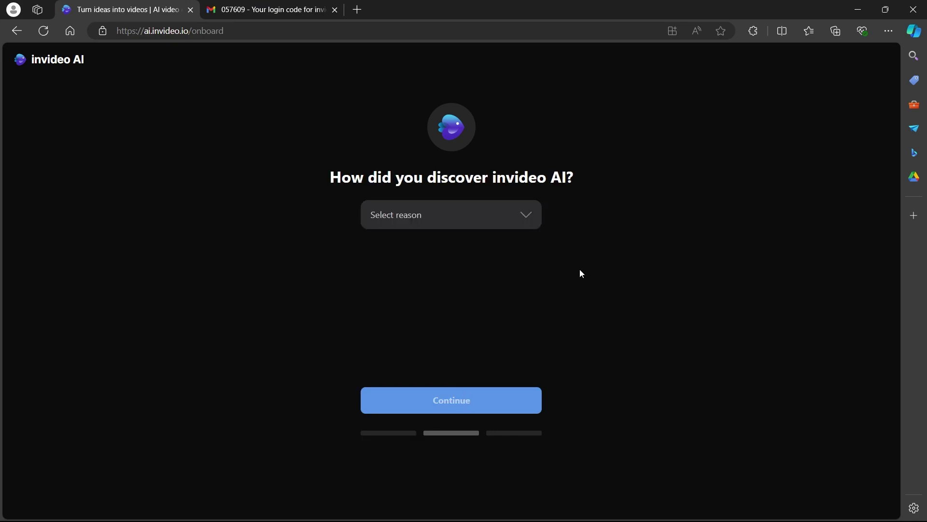
click(487, 217)
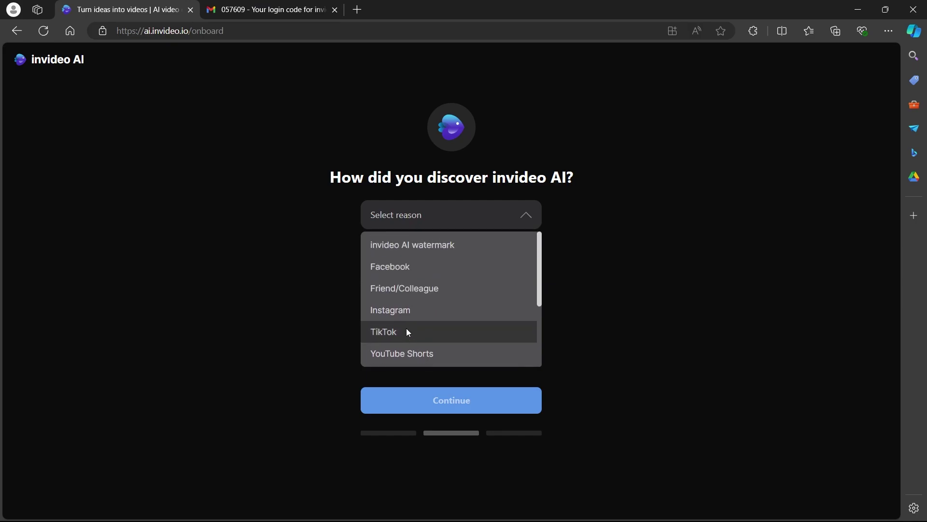
scroll(435, 326, down, 2)
click(426, 352)
click(457, 401)
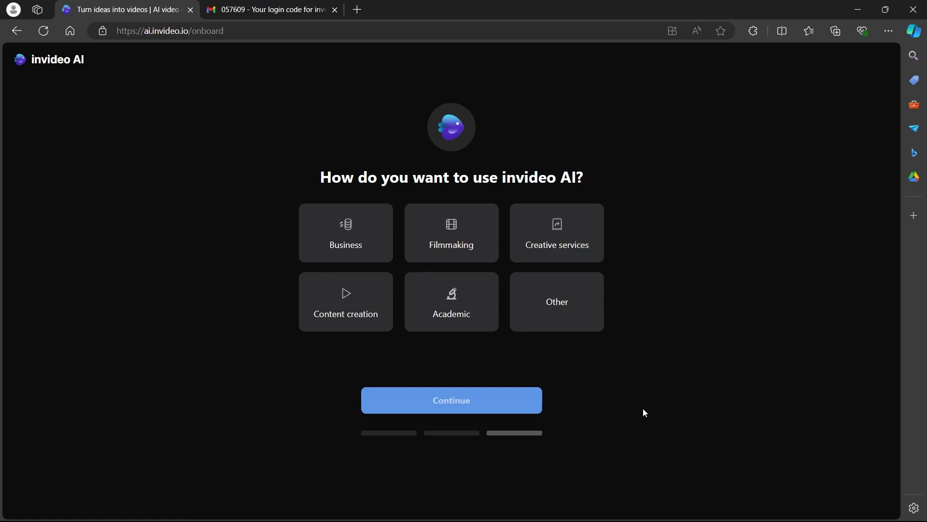
- Choose Content creation as the intended use and finish onboarding
click(363, 308)
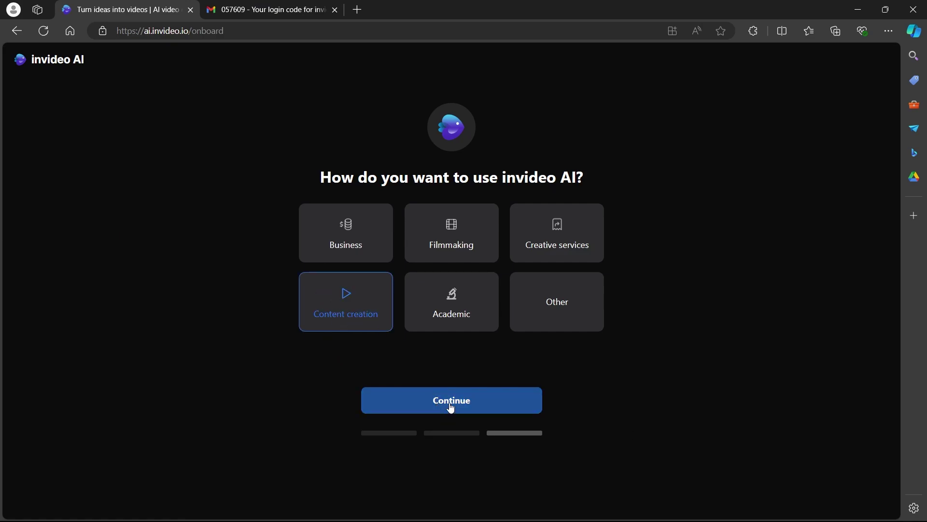
click(382, 242)
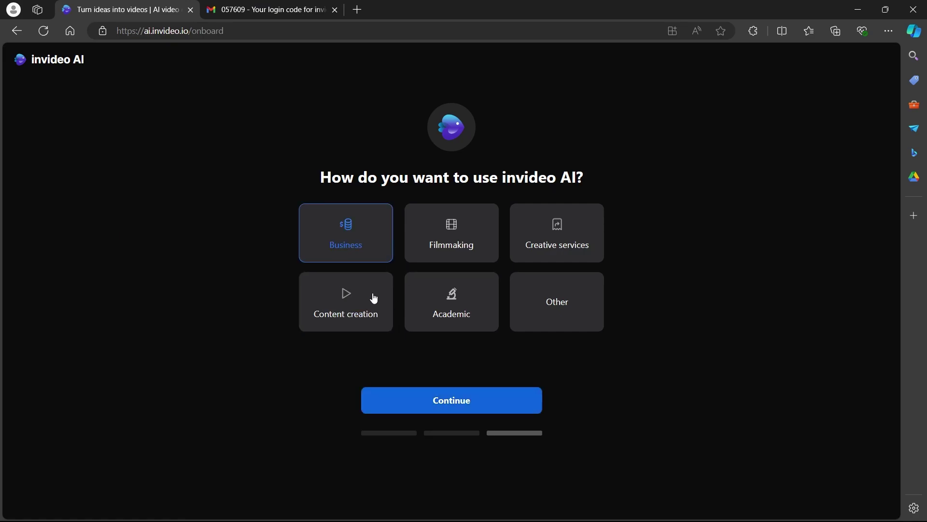
click(374, 298)
click(471, 399)
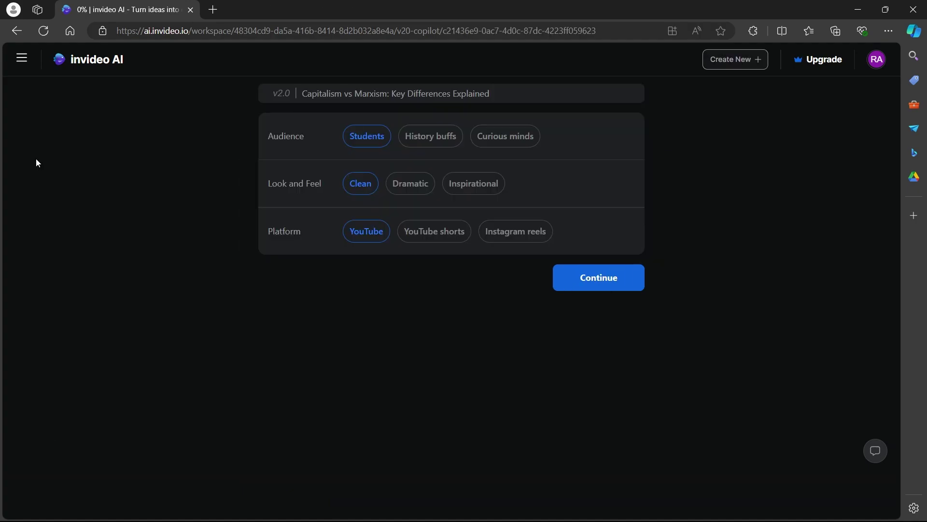
- Open and close the workspace sidebar and the avatar account menu
click(22, 59)
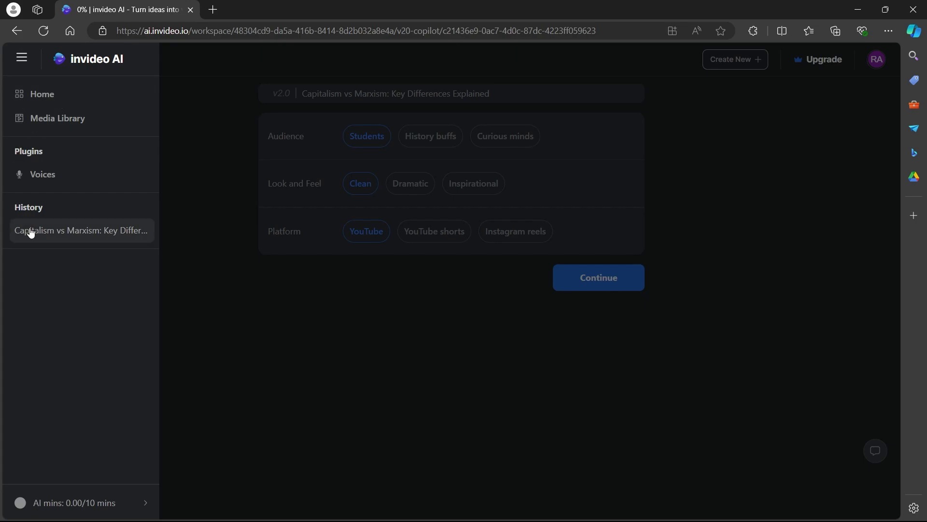
click(428, 381)
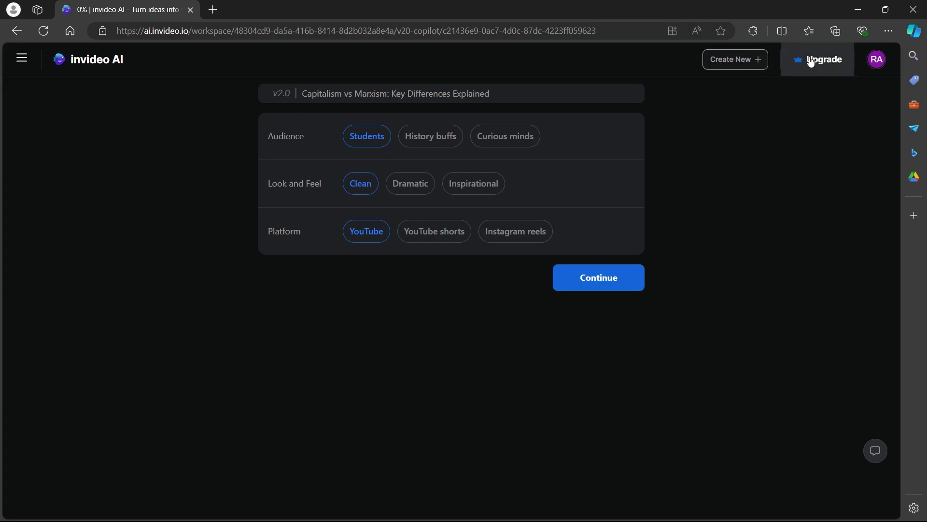
click(875, 61)
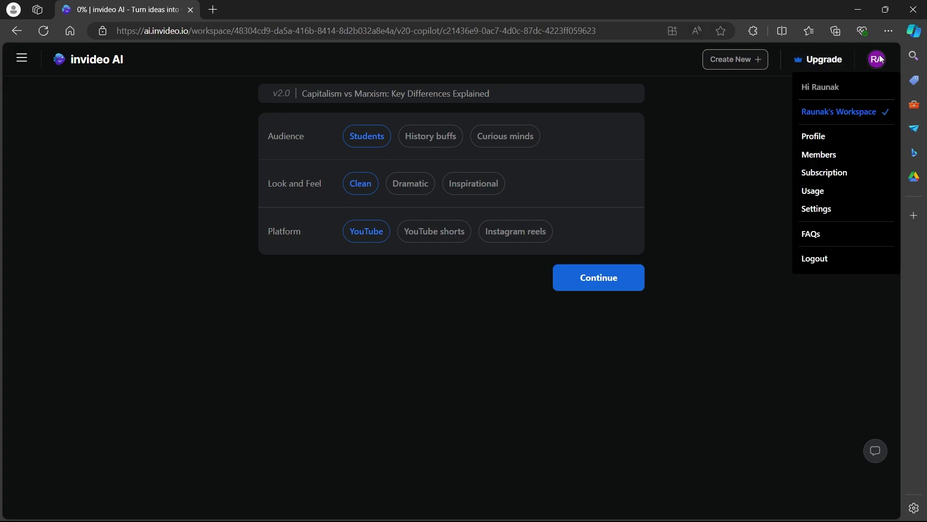
click(706, 148)
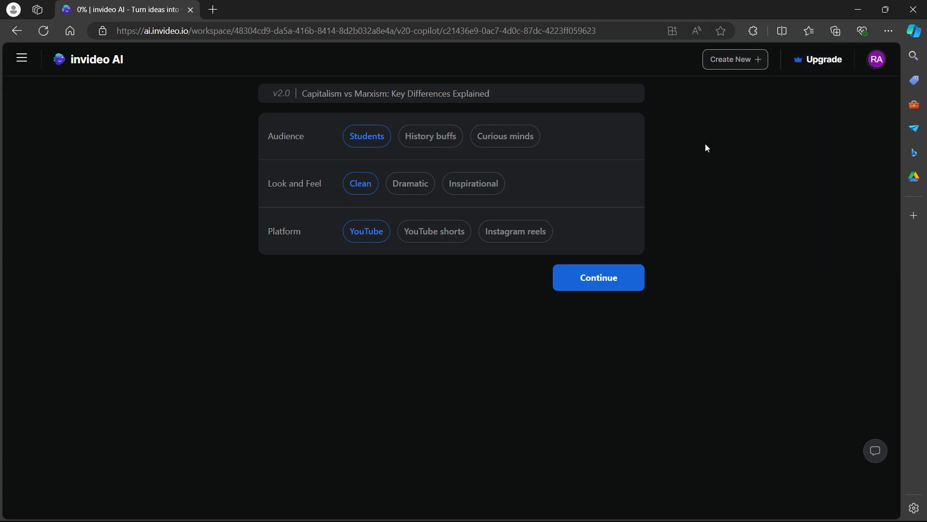